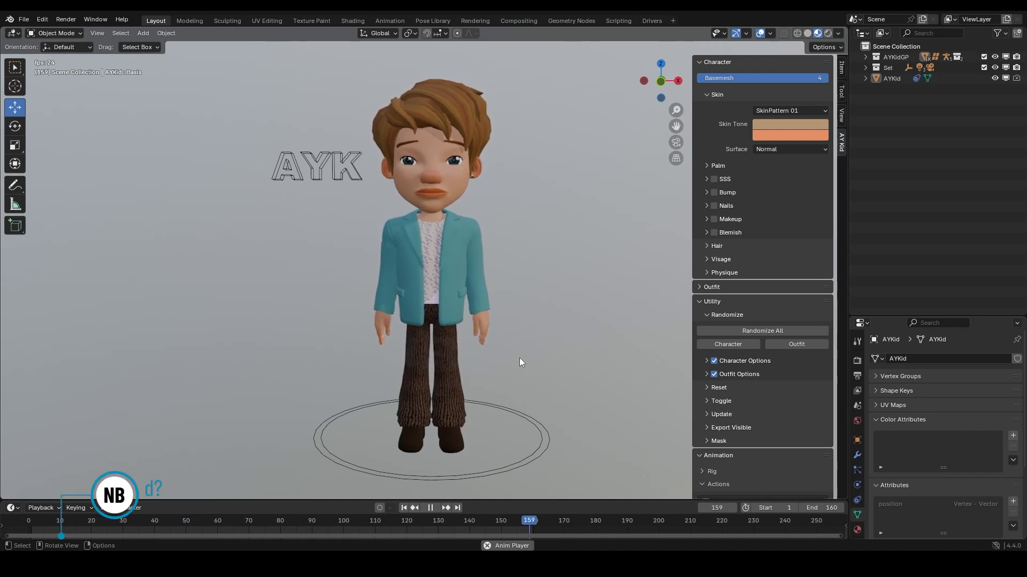
- Stop the animation playback and switch the character's skin source to Image
key(space)
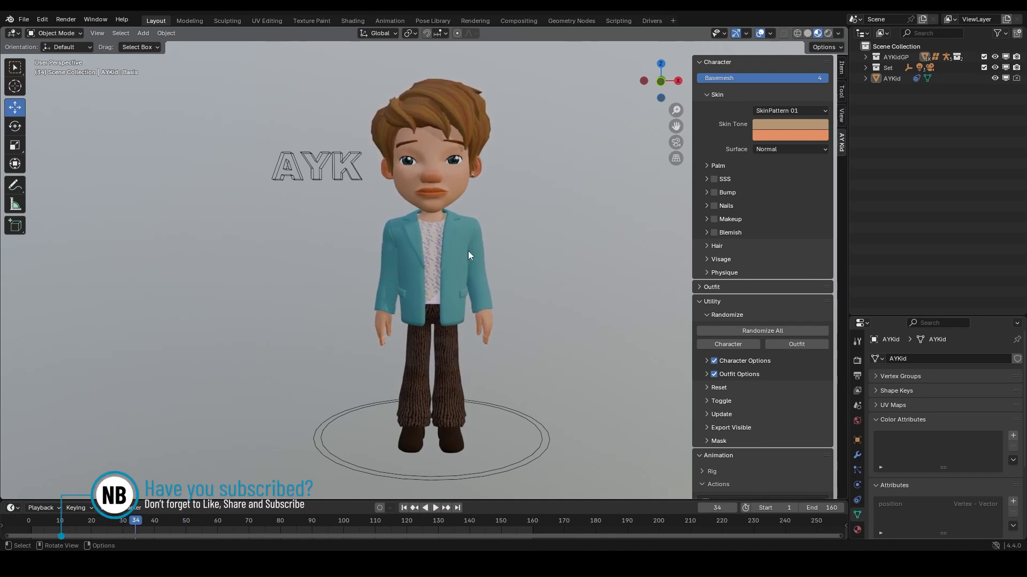
click(794, 111)
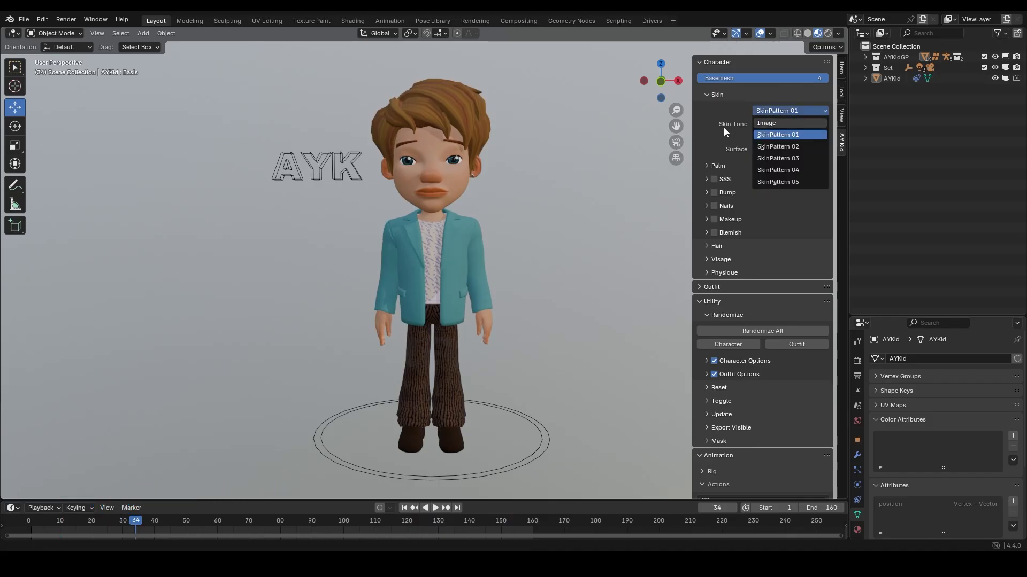
click(783, 123)
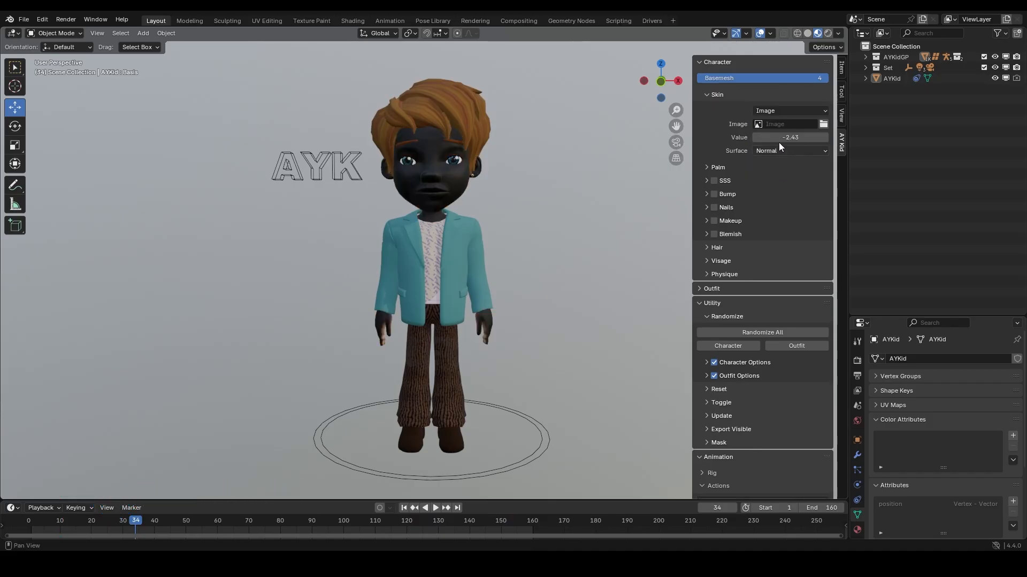
click(775, 123)
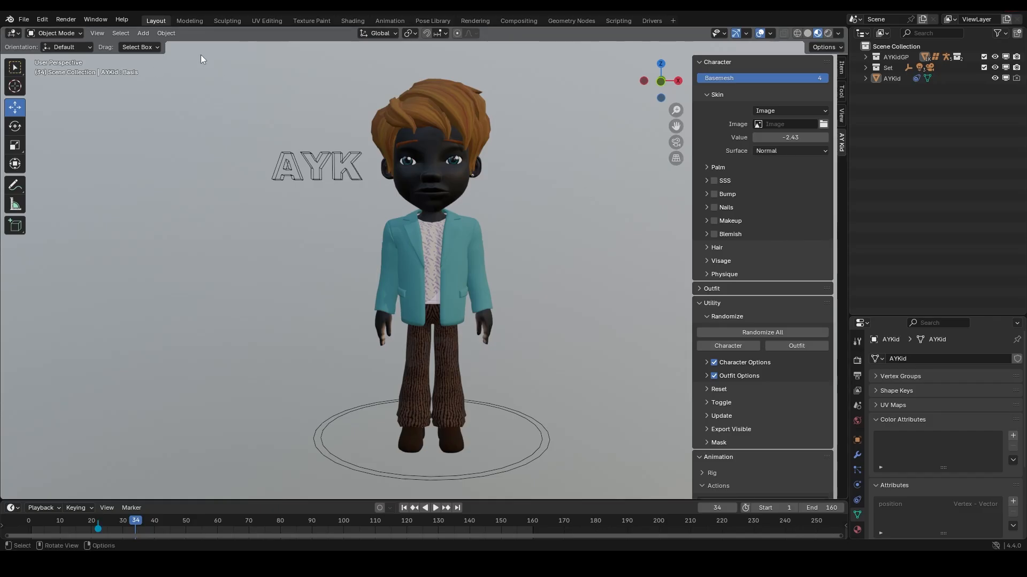
- Switch to the UV Editing workspace, select the character's body mesh and enter Edit Mode to show its UVs
click(263, 23)
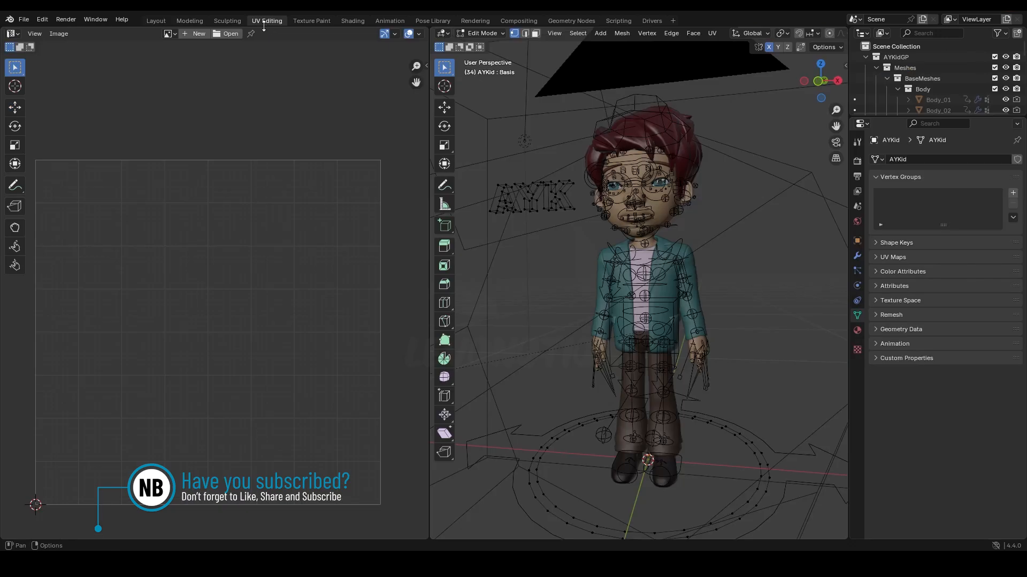
key(ctrl+Tab)
click(571, 212)
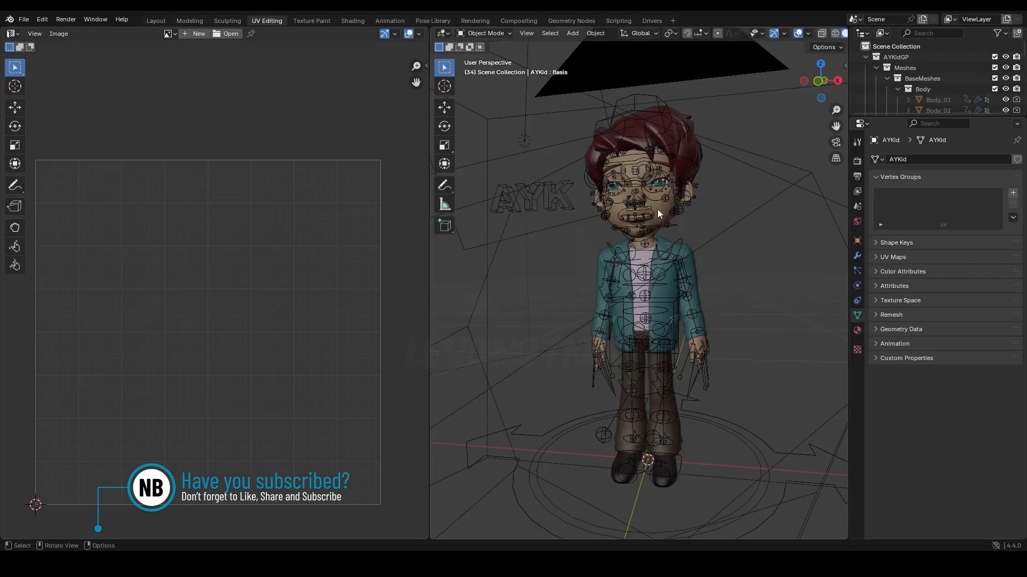
click(656, 210)
key(Tab)
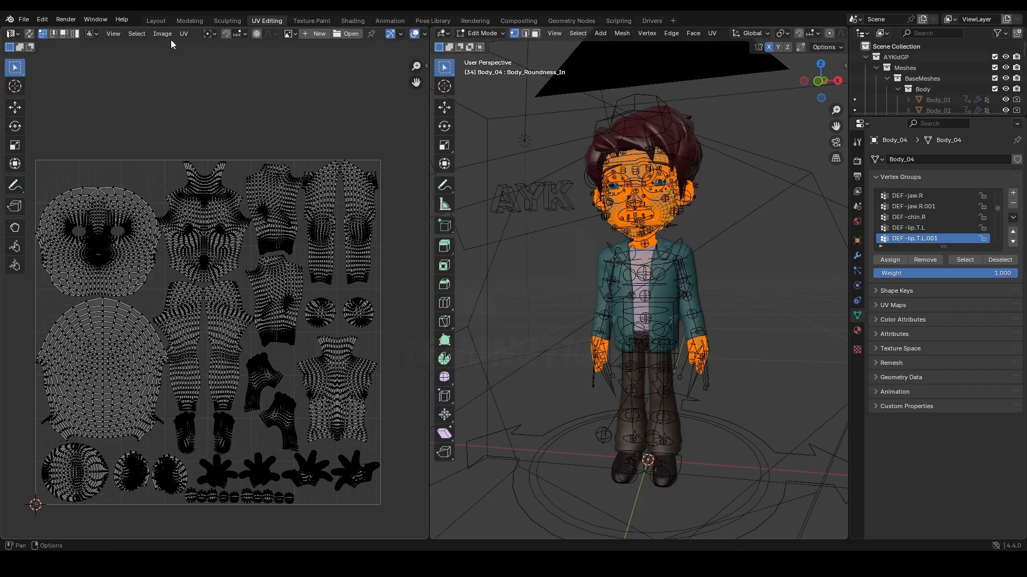
- Start exporting the body's UV layout, with the Texture folder as destination and PNG Image as the format
click(185, 35)
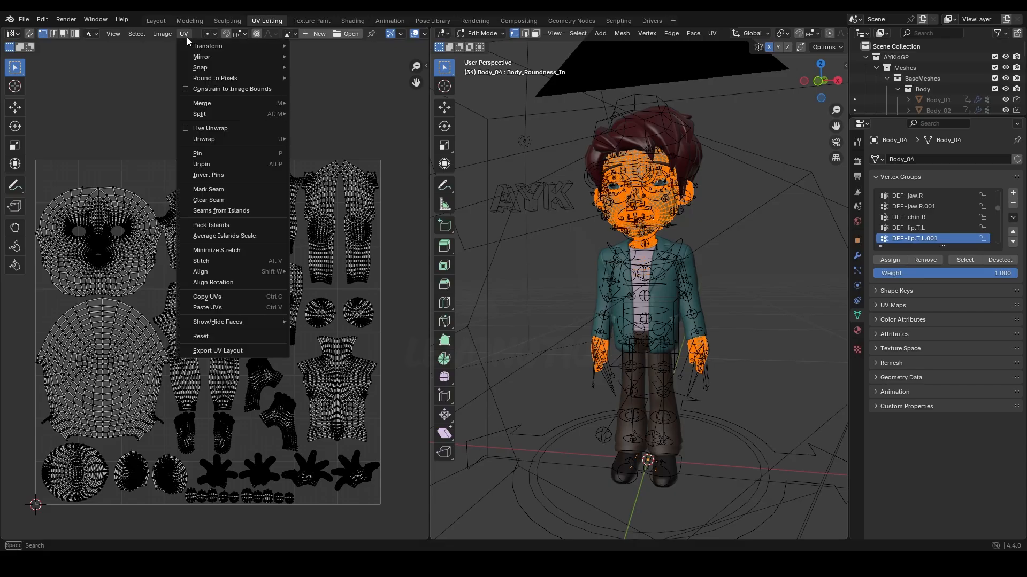
click(213, 351)
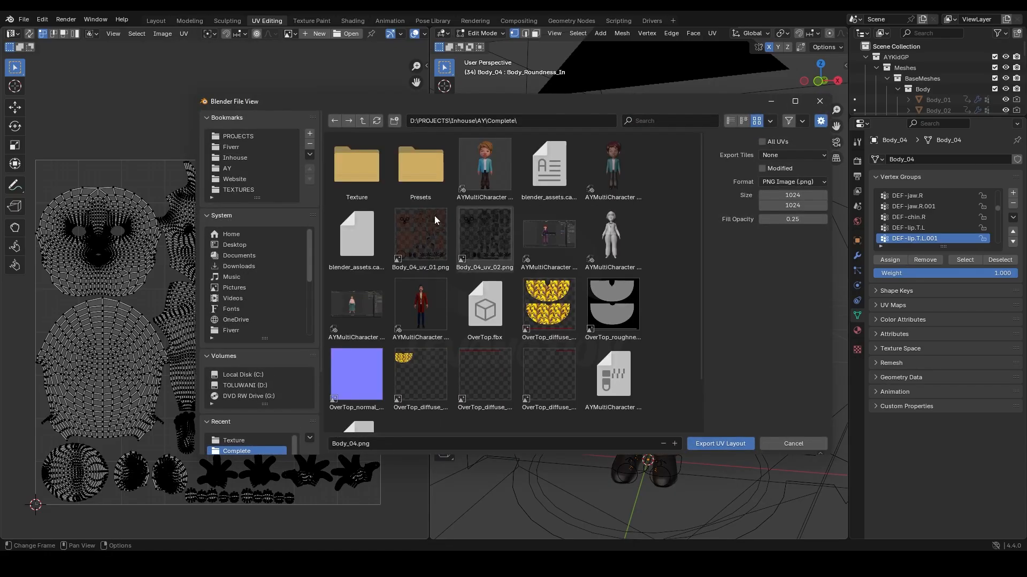
double_click(365, 174)
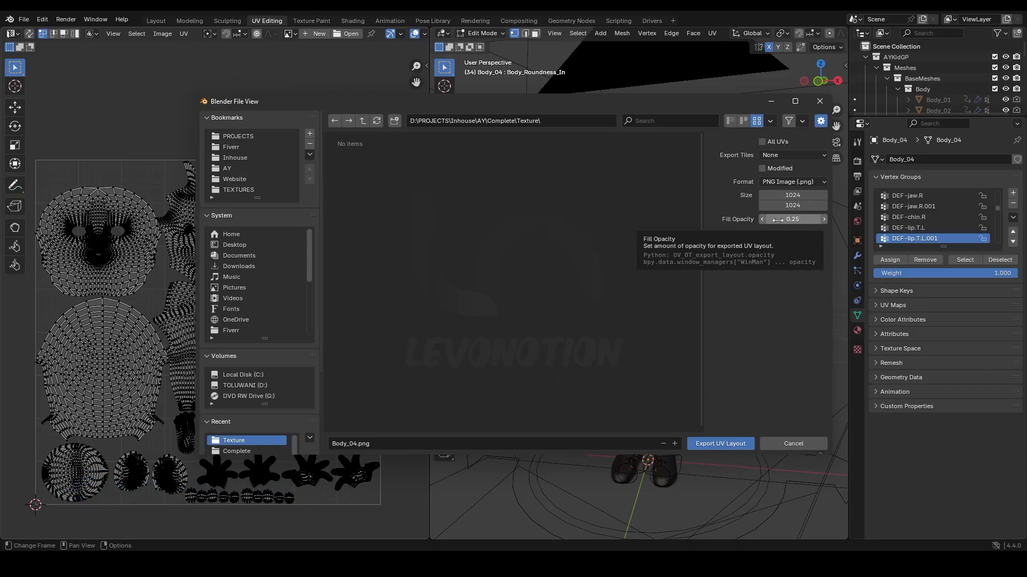
click(789, 183)
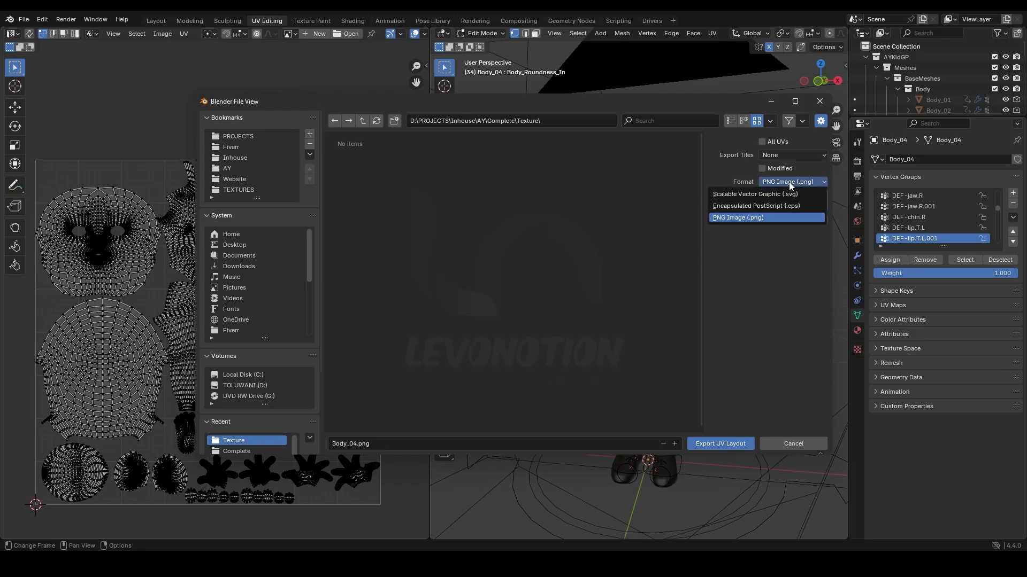
click(781, 184)
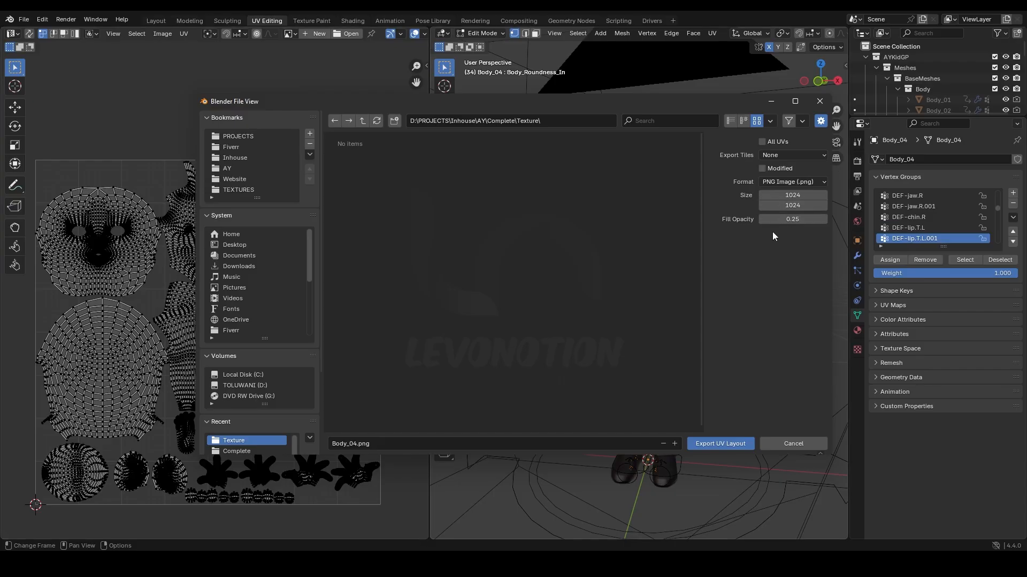
- Name the file Body_04_UV_0.25.png and export the UV layout
double_click(358, 444)
click(358, 445)
text(1)
text(UV_0)
text(.25)
click(720, 444)
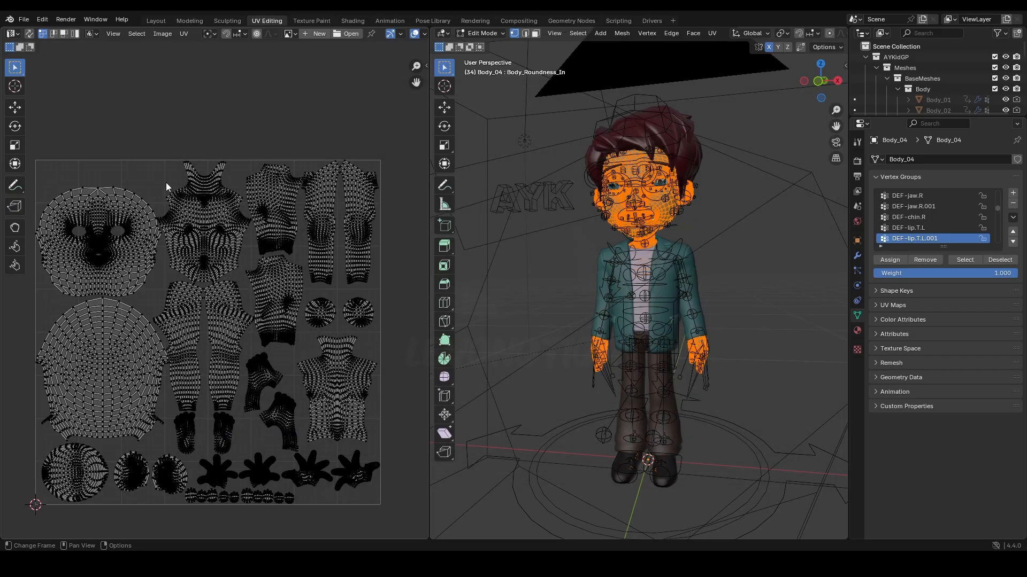
- Start a second UV layout export in the Texture folder and name the file Body_04_UV_0.png
click(186, 34)
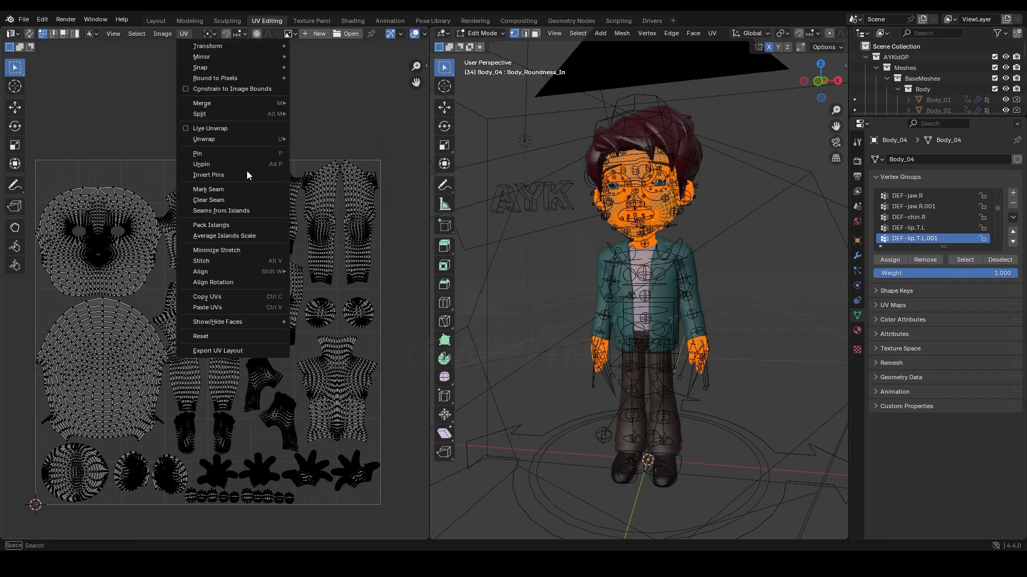
click(242, 354)
click(374, 172)
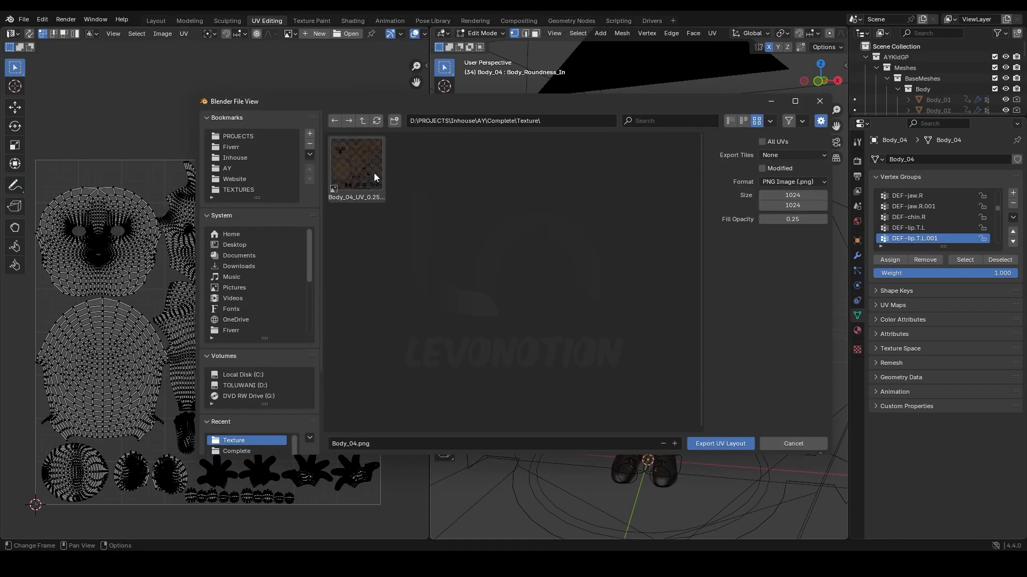
click(362, 184)
click(382, 447)
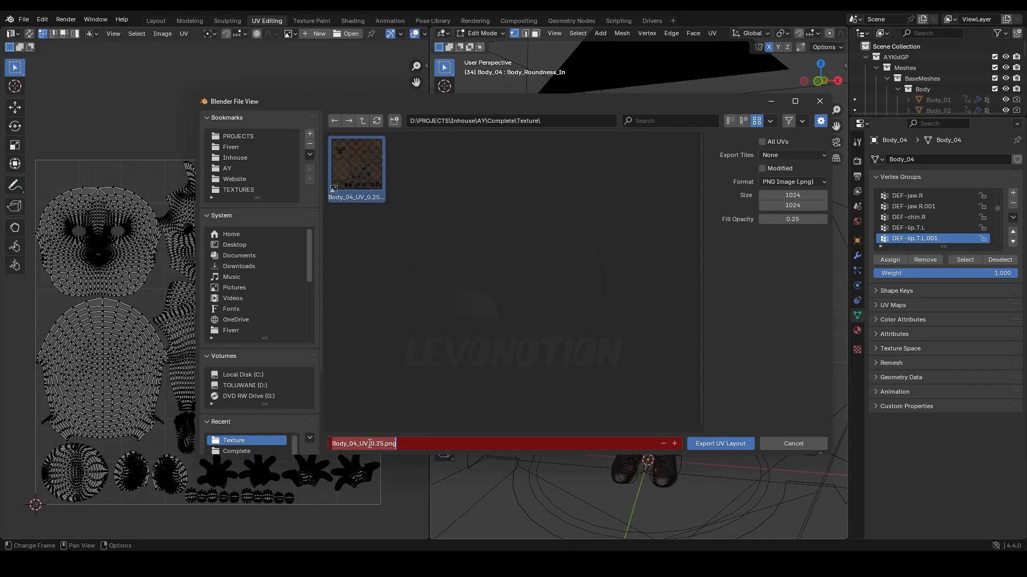
drag(373, 443, 381, 443)
key(BackSpace)
key(BackSpace)
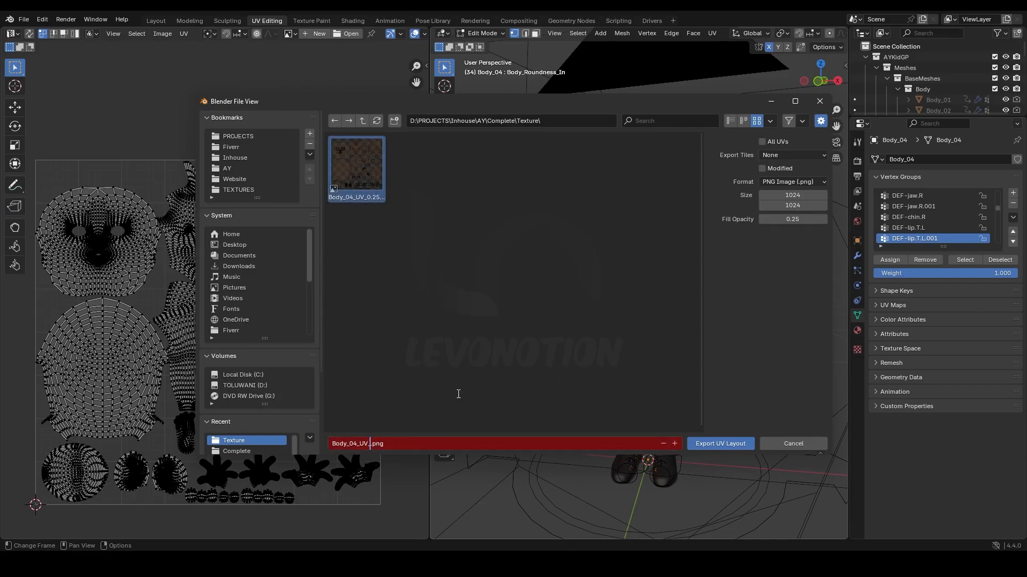
key(Return)
click(377, 447)
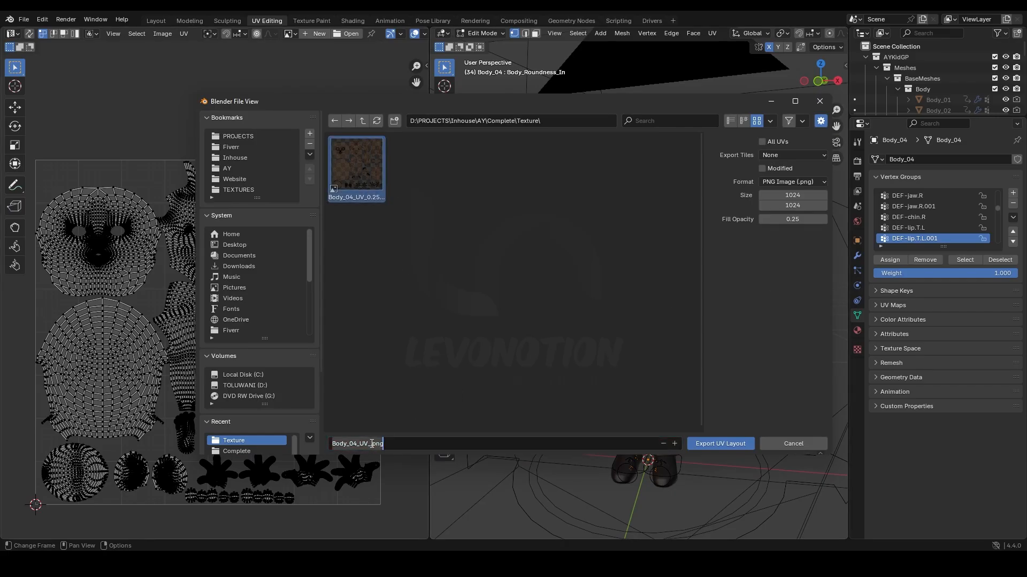
click(371, 443)
text(0)
key(Return)
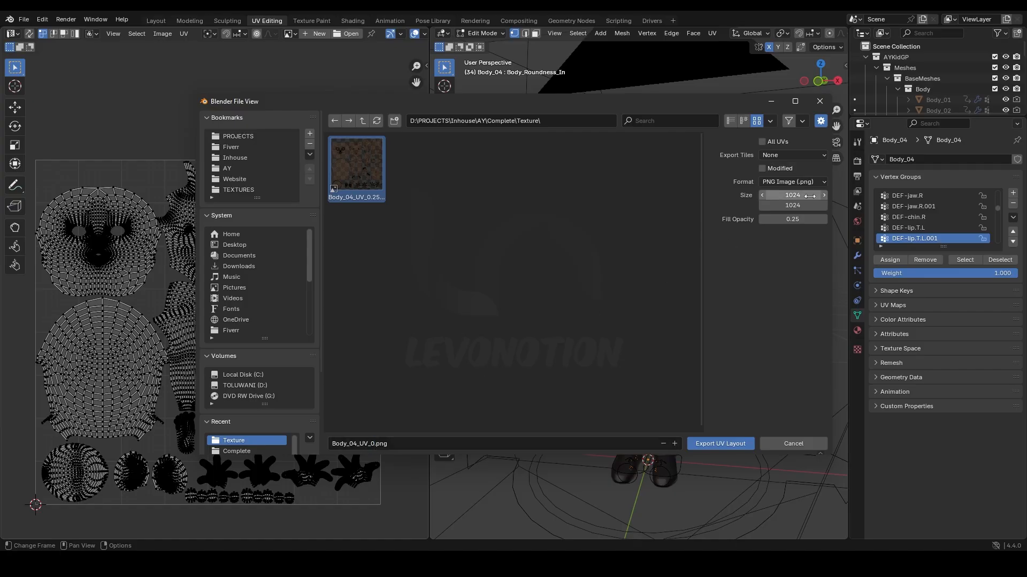
- Export the second UV layout with a fill opacity of 0.00 and return to Object Mode
drag(788, 219, 751, 225)
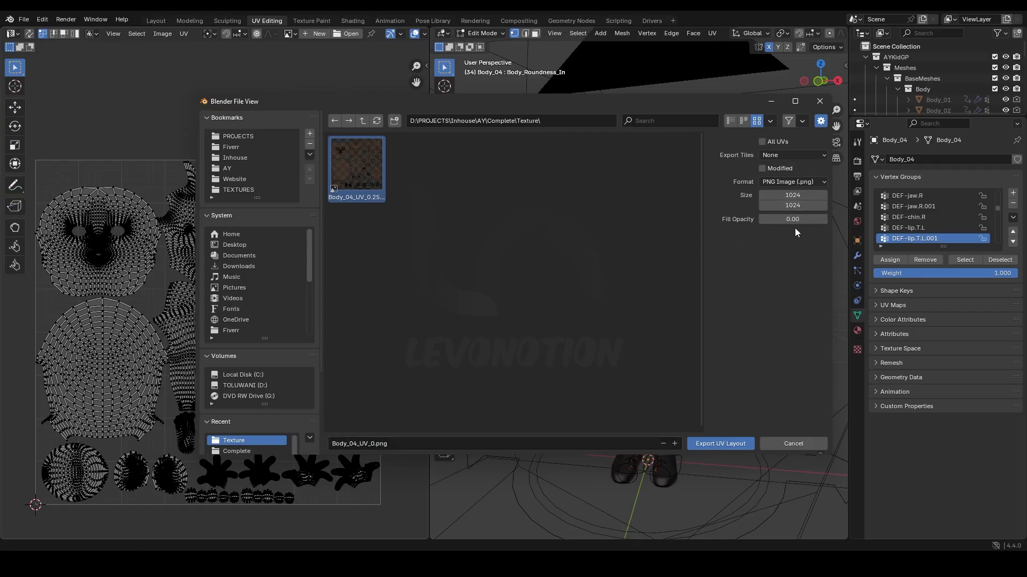
click(726, 444)
key(Tab)
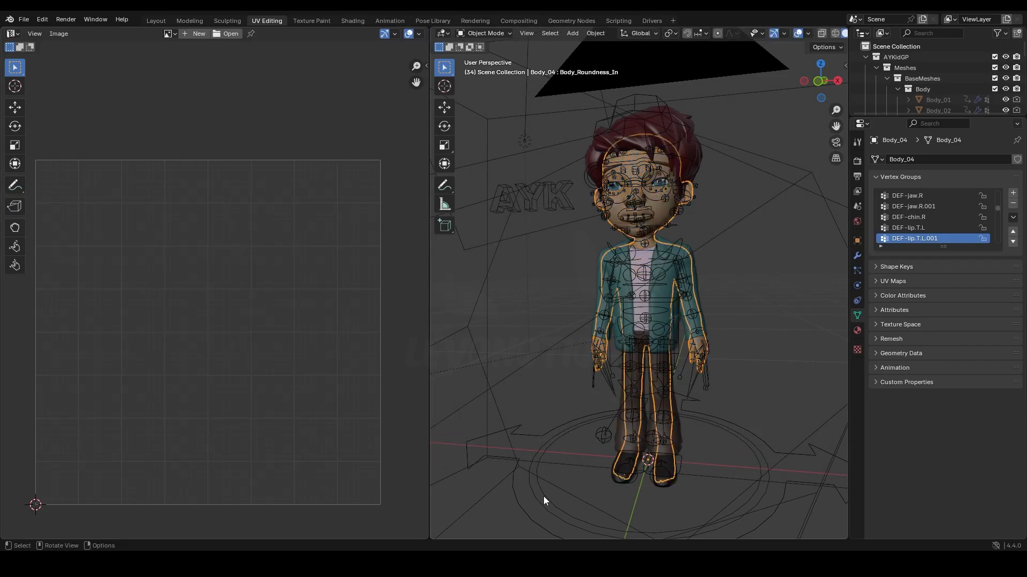
- Open the exported layouts from the Texture folder in the image viewer and compare Body_04_UV_0.25.png with Body_04_UV_0.png
click(490, 565)
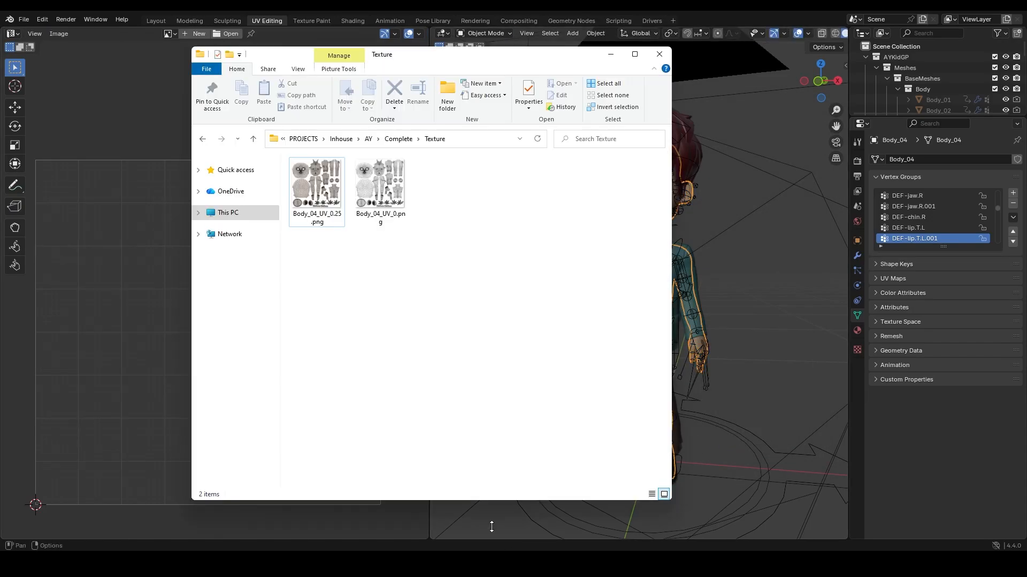
double_click(320, 191)
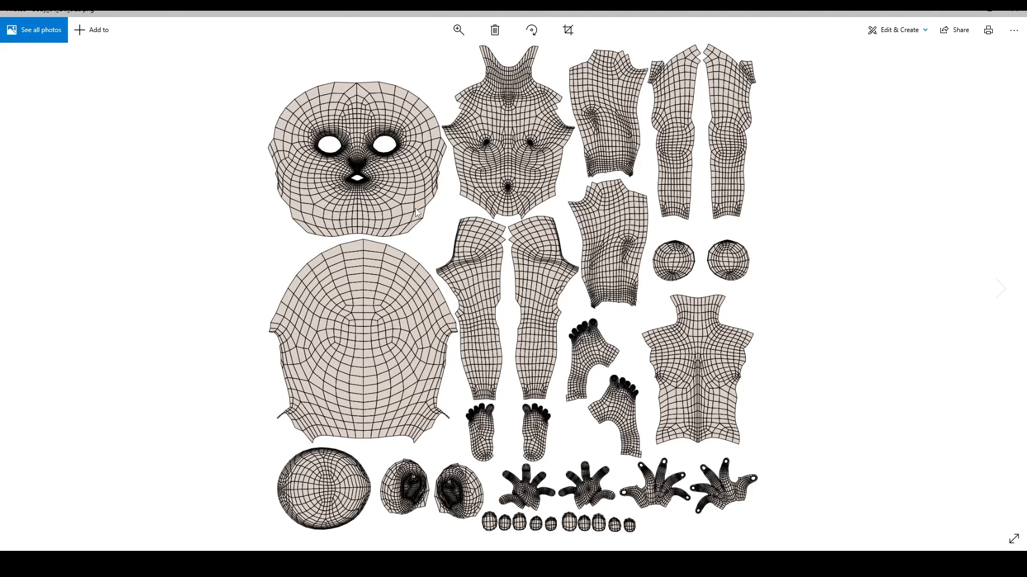
key(Right)
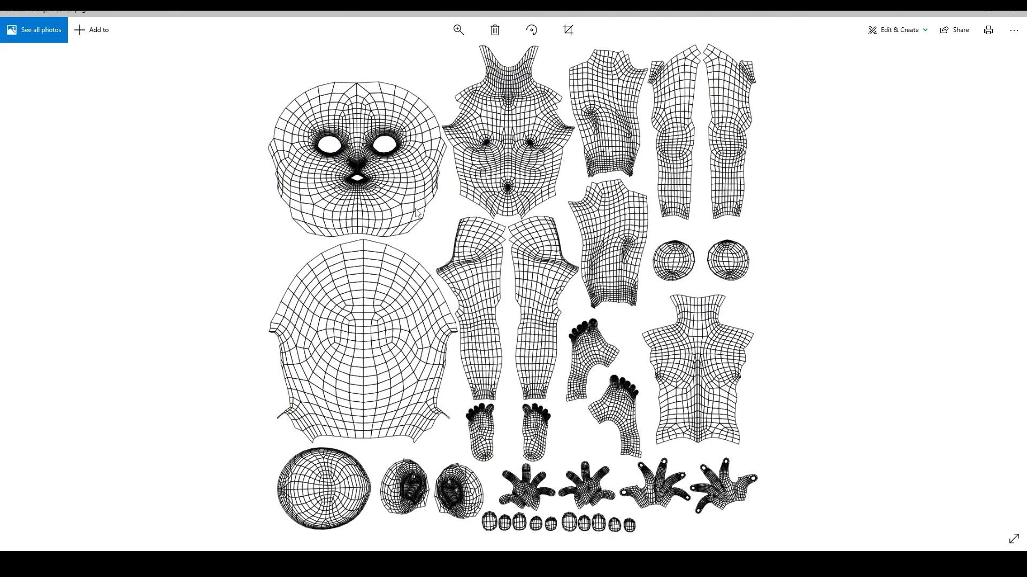
key(Left)
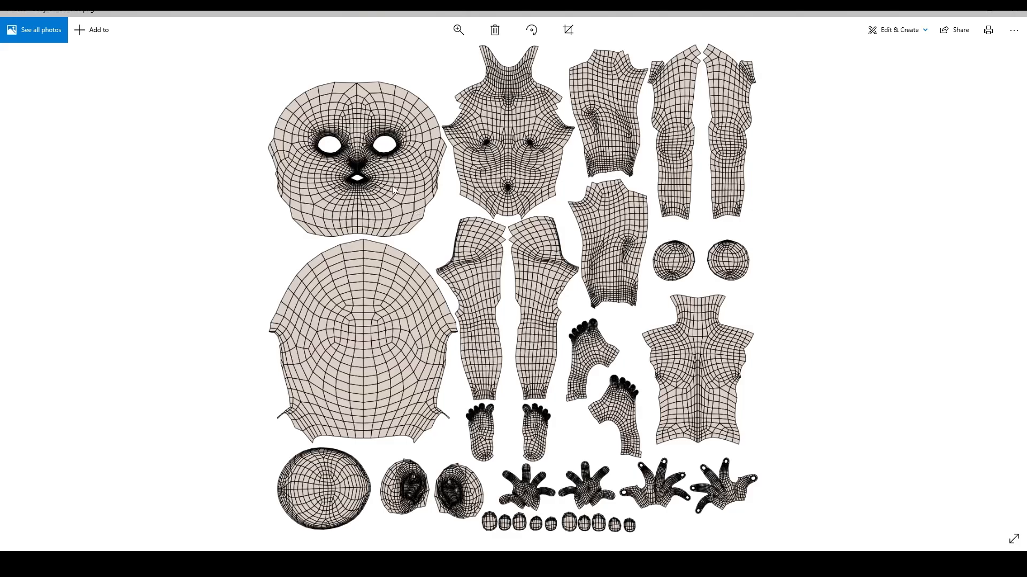
key(Right)
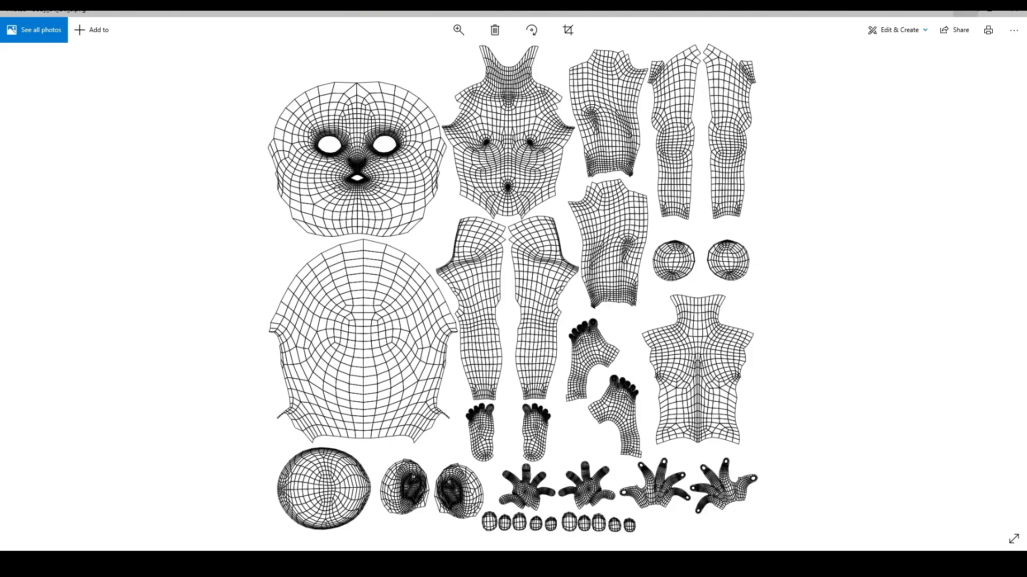
click(965, 13)
- Return to Blender's Layout workspace, select the AYKid control object and set the skin to SkinPattern 03
click(353, 10)
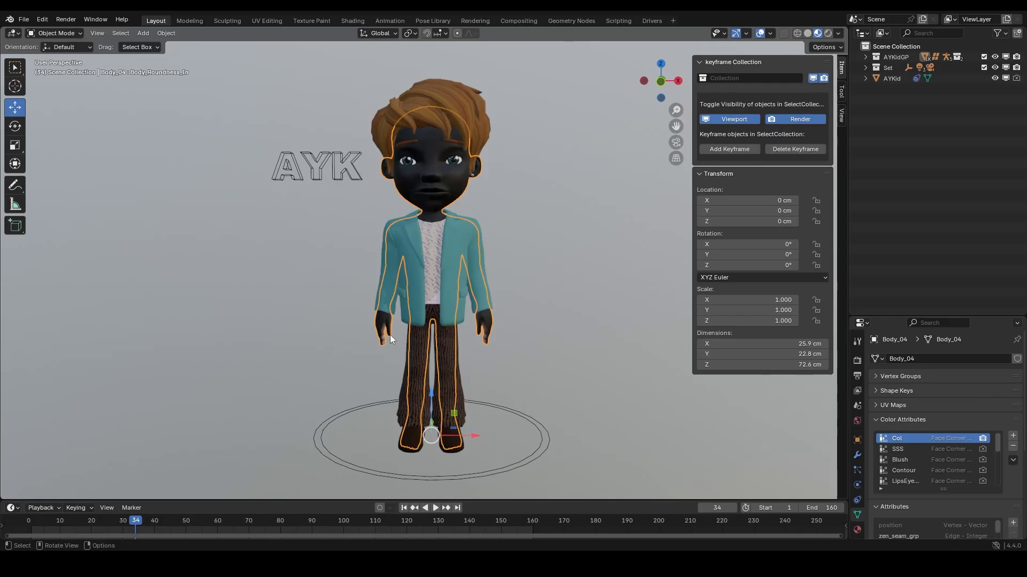
click(341, 174)
click(774, 112)
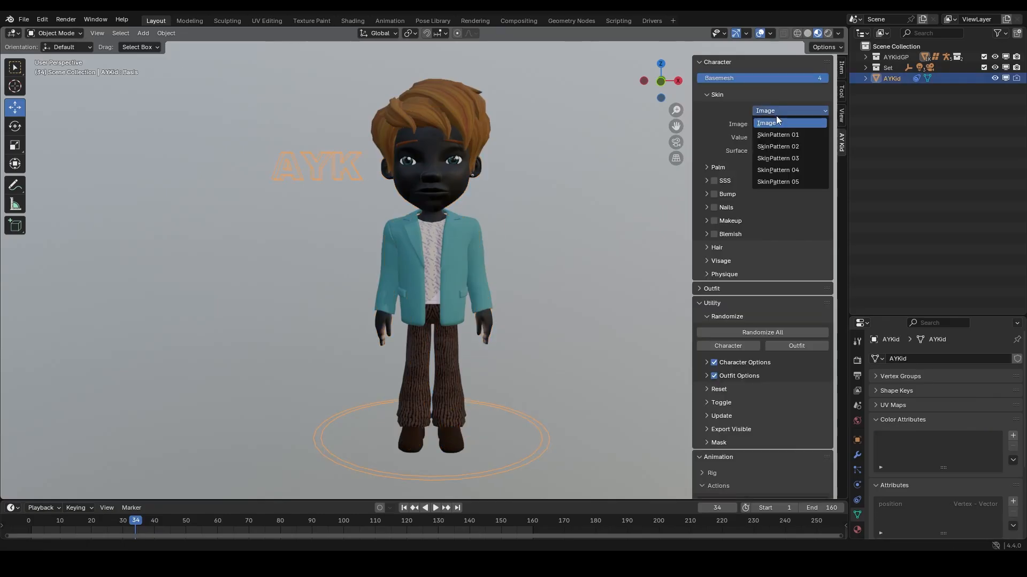
click(781, 159)
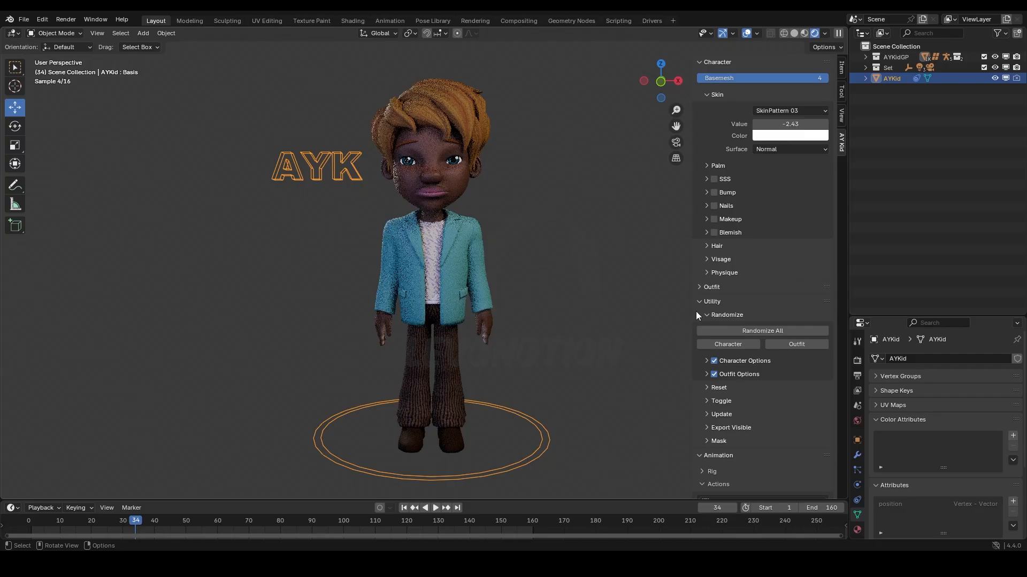
- Randomize the whole character and change its skin to SkinPattern 01
click(770, 332)
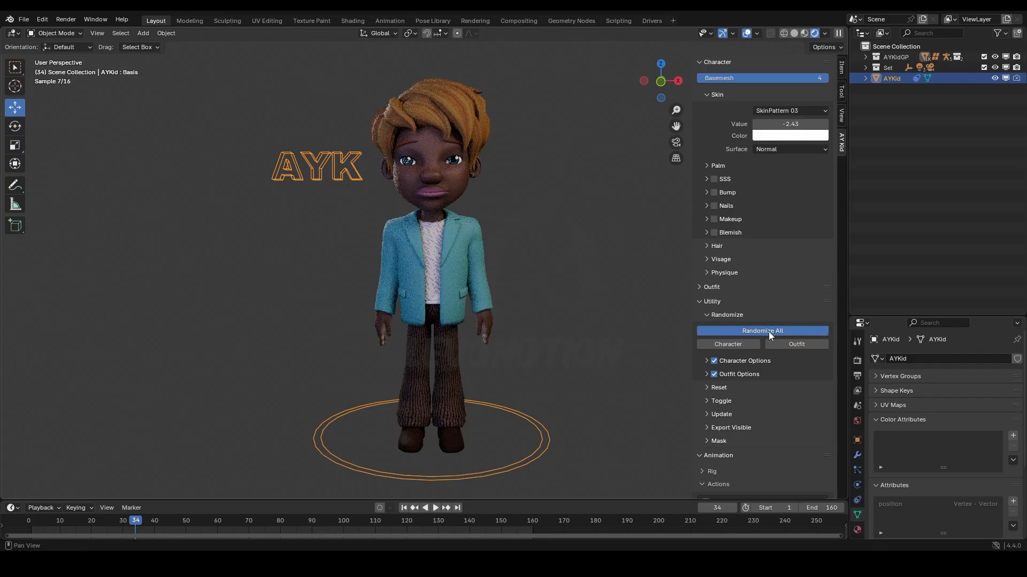
click(784, 112)
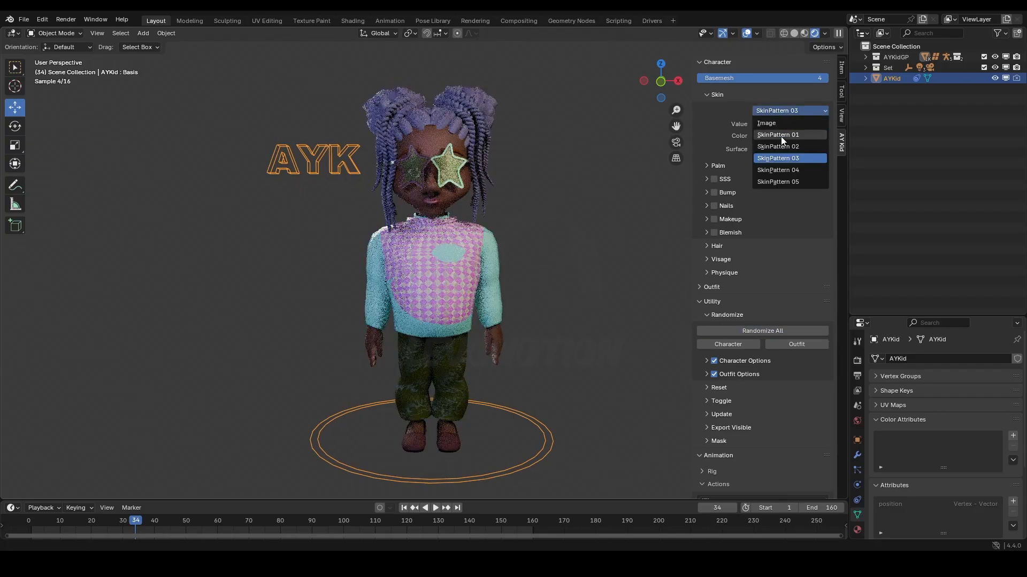
click(778, 134)
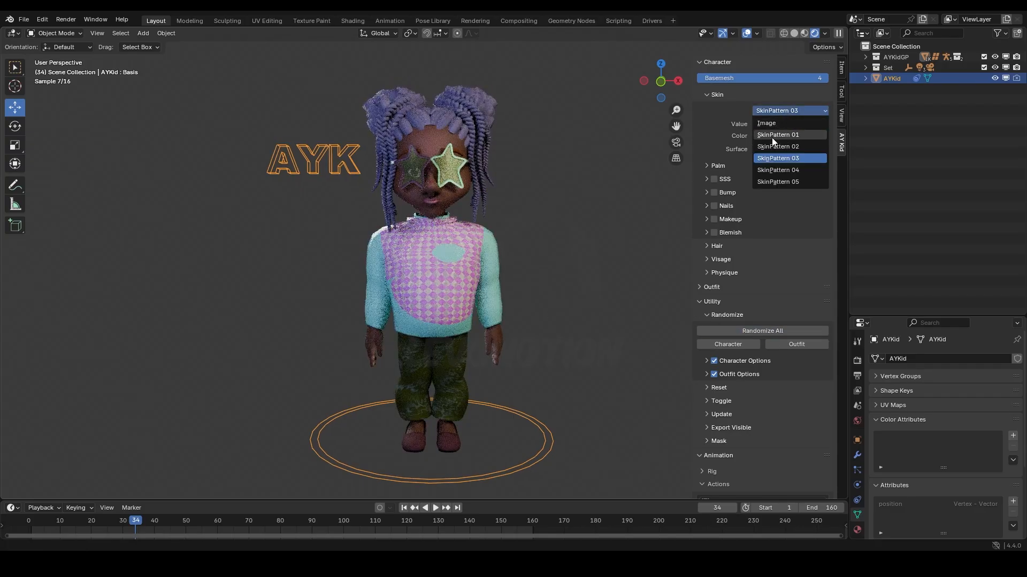
- Randomize both character and outfit four more times to generate new variations
click(733, 332)
click(733, 330)
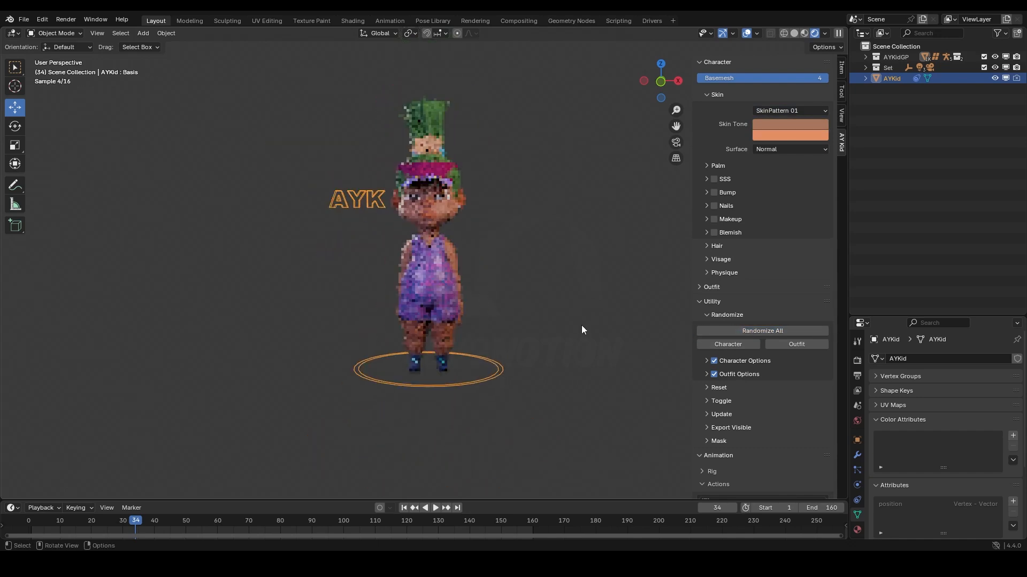
click(758, 330)
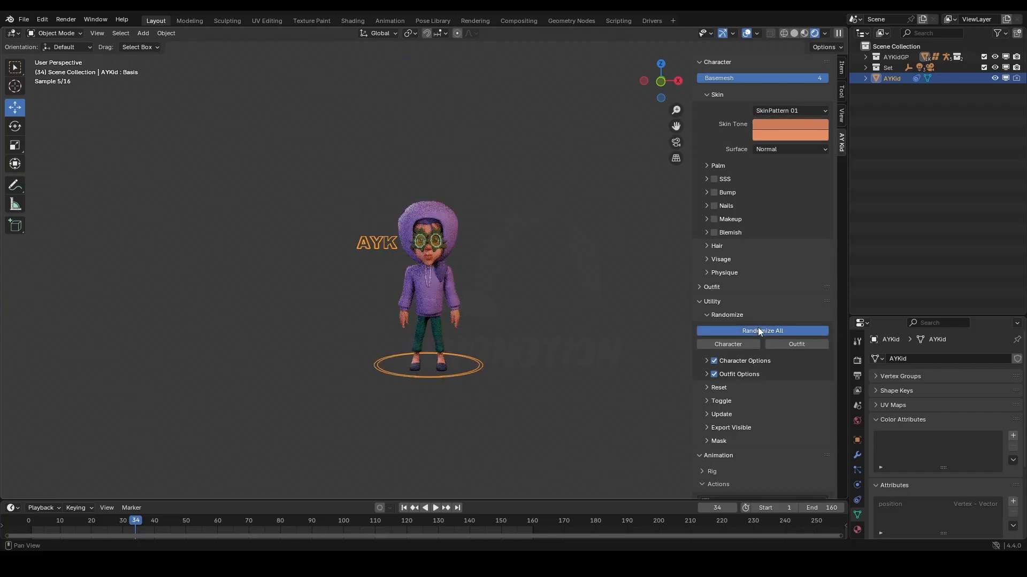
click(758, 329)
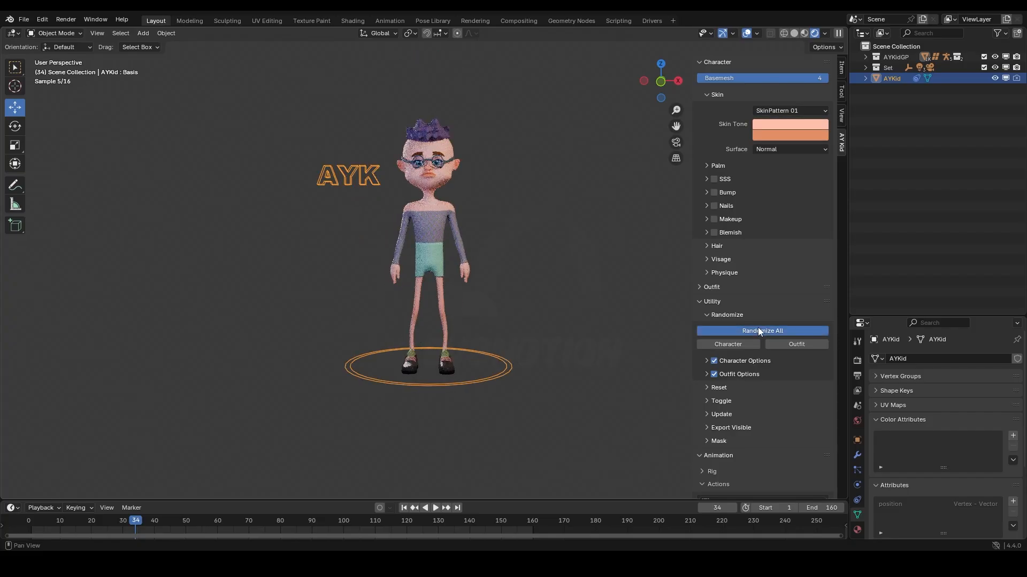